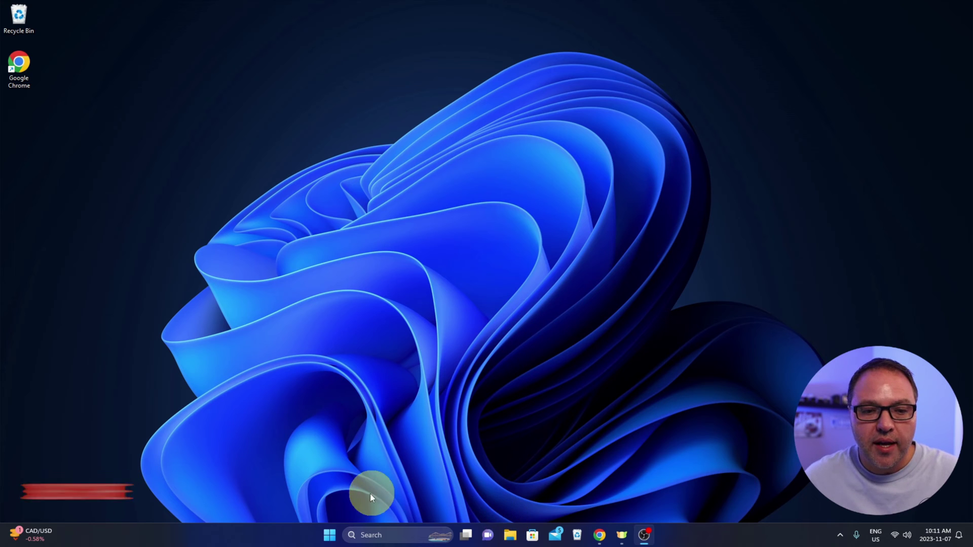
# - Open File Explorer from the Start menu and select the ESD-USB (D:) drive
pyautogui.rightClick(329, 537)
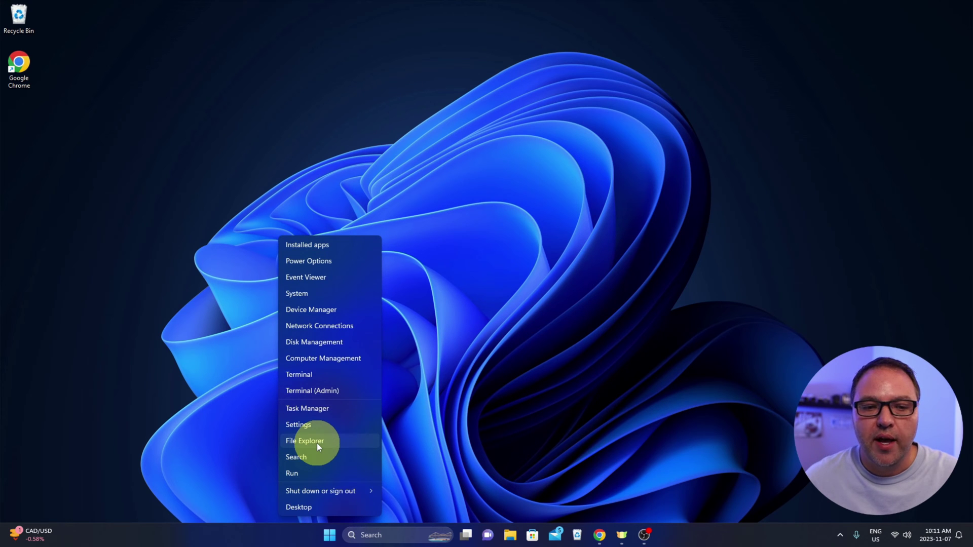
pyautogui.click(318, 442)
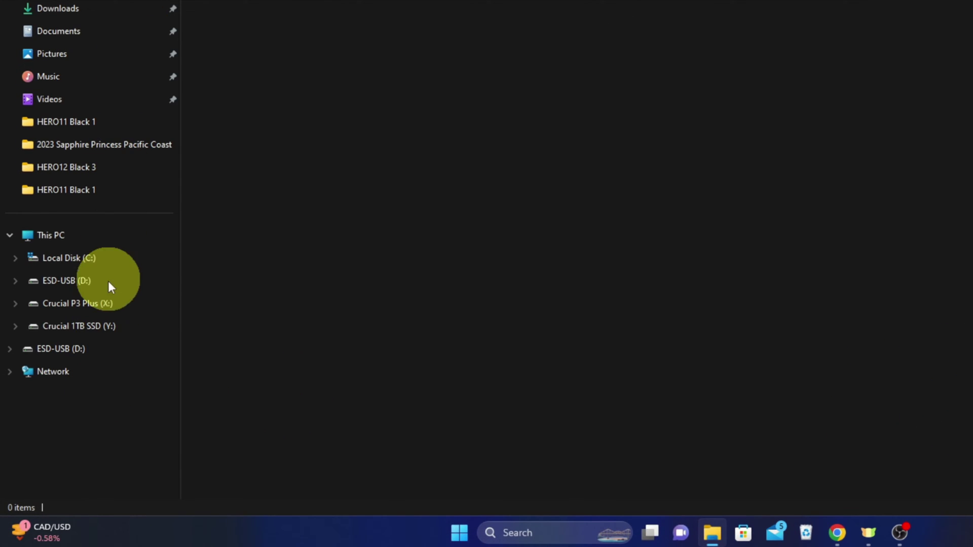
pyautogui.click(53, 359)
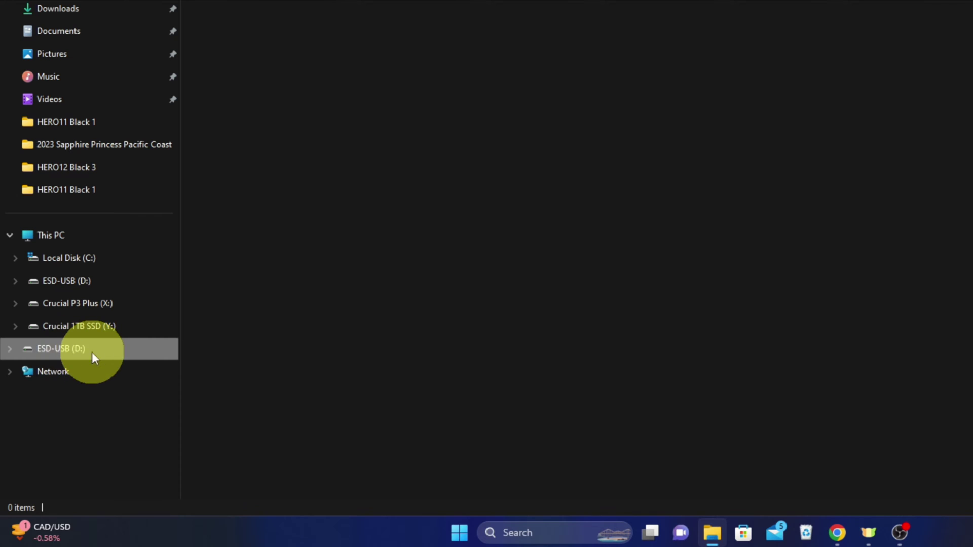
# - Turn on BitLocker for ESD-USB (D:) and choose a password to unlock it
pyautogui.rightClick(65, 357)
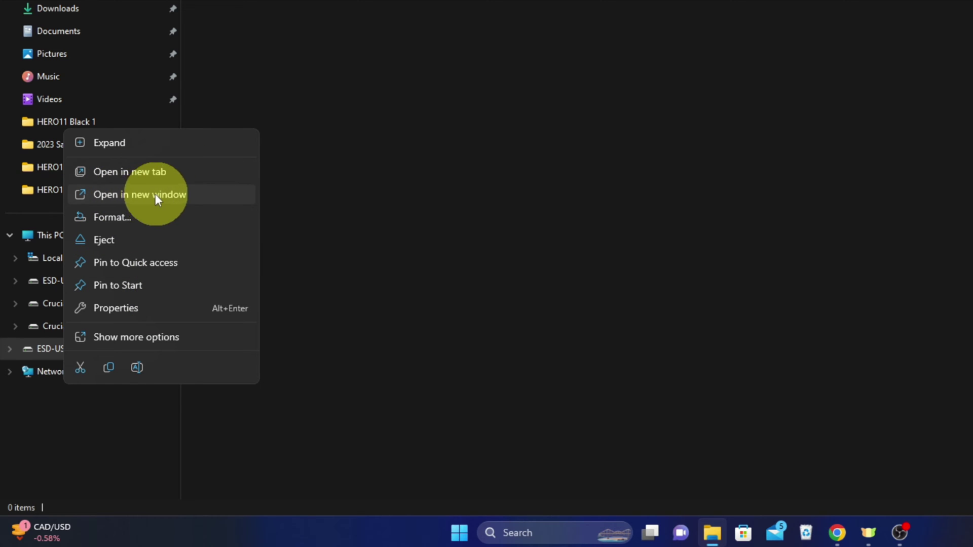
pyautogui.click(146, 341)
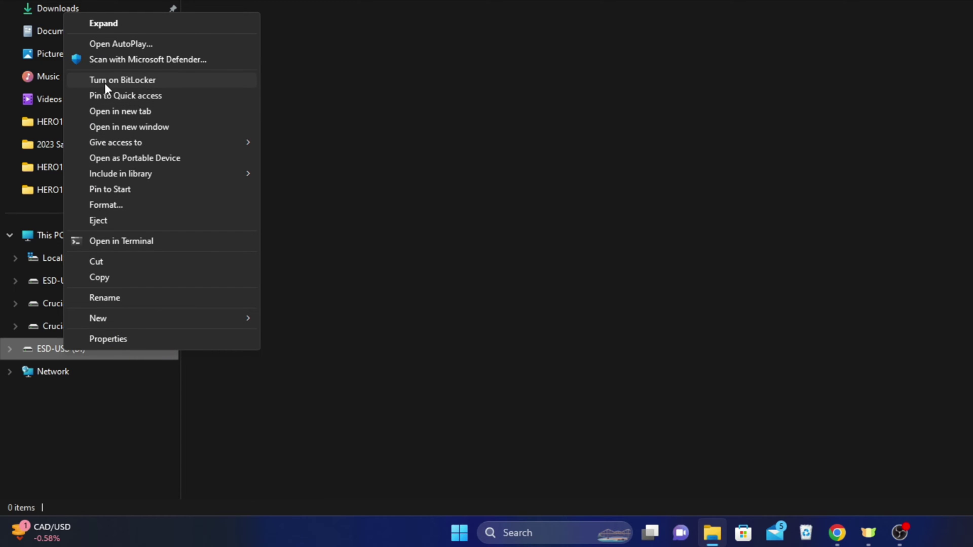
pyautogui.click(146, 80)
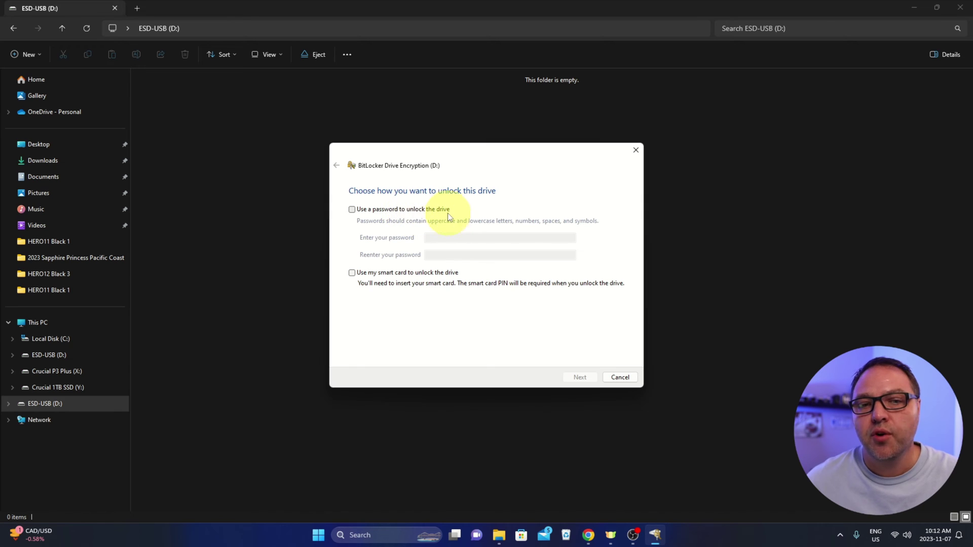
pyautogui.click(352, 210)
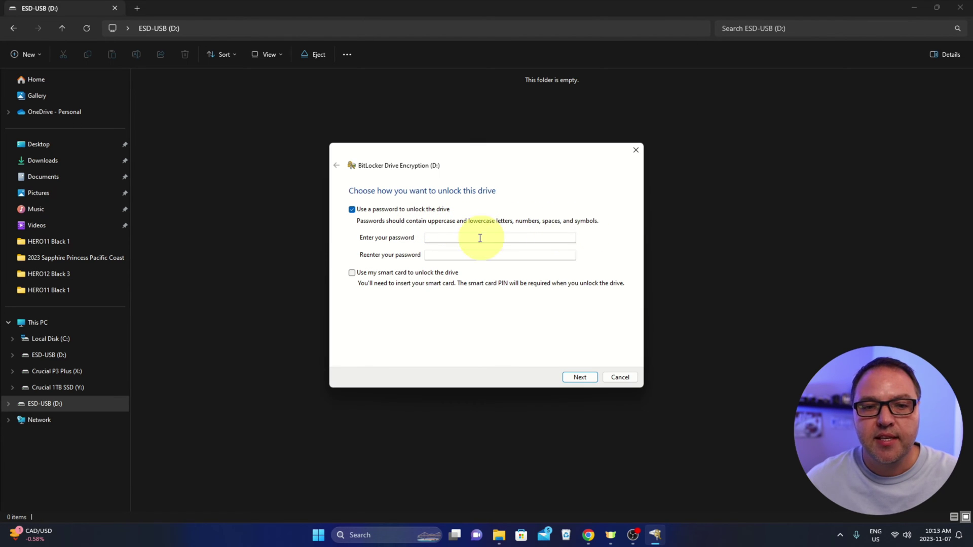
# - Enter and confirm the drive's BitLocker password, then advance to recovery key backup
pyautogui.click(456, 237)
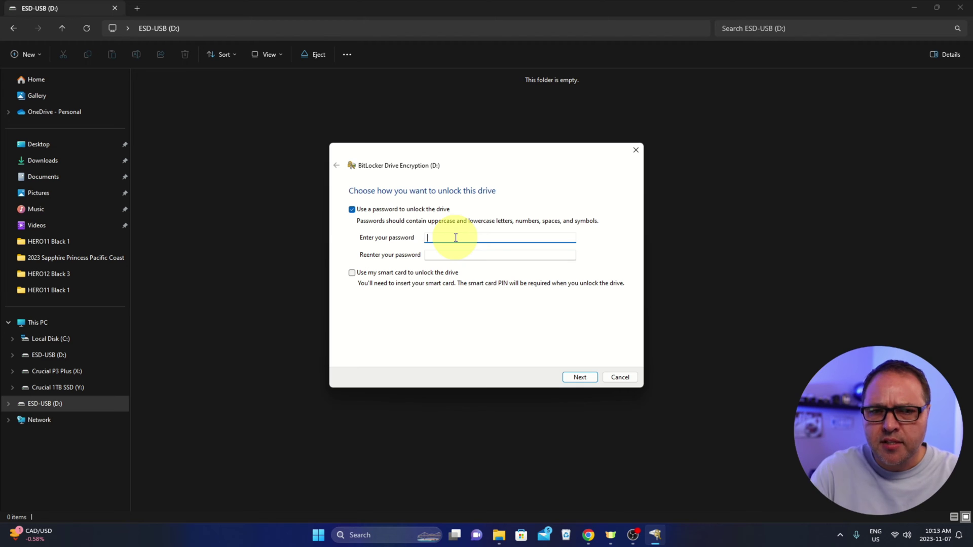
pyautogui.write('*')
pyautogui.click(446, 255)
pyautogui.write('********')
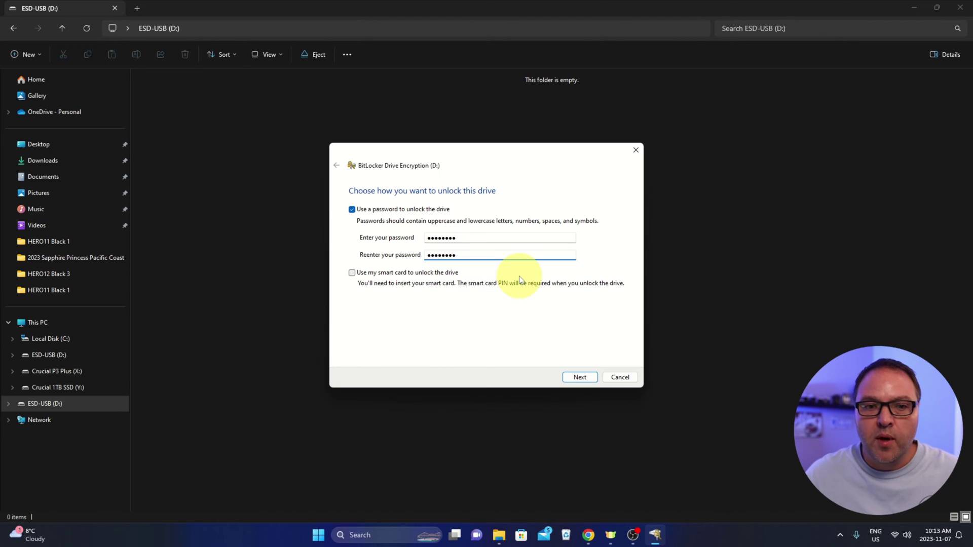
pyautogui.click(579, 378)
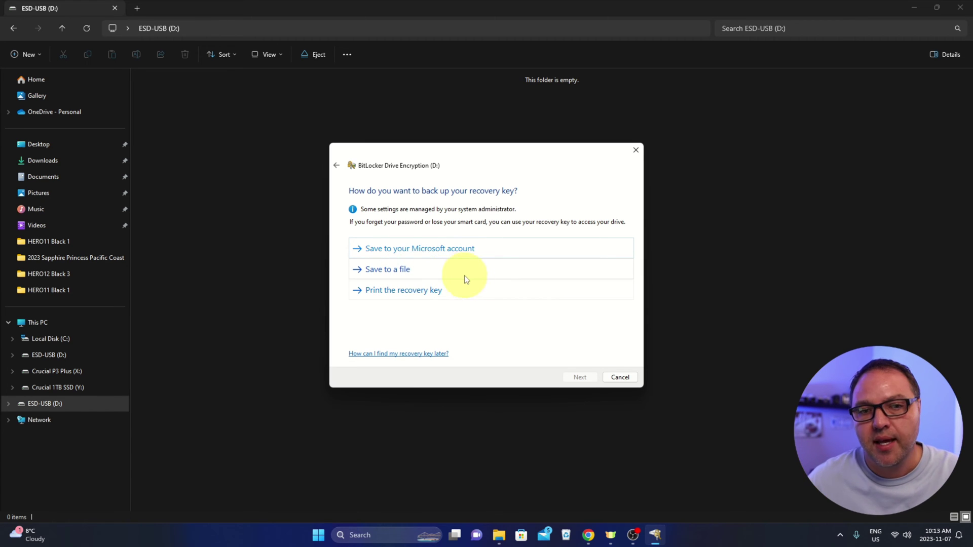
# - Save the recovery key as a text file on the Desktop and minimise File Explorer
pyautogui.click(394, 270)
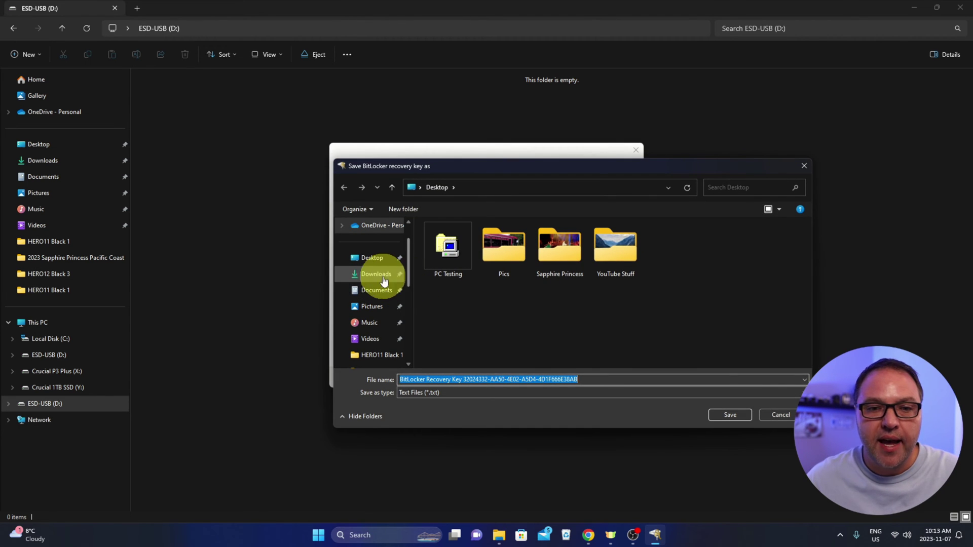
pyautogui.click(370, 259)
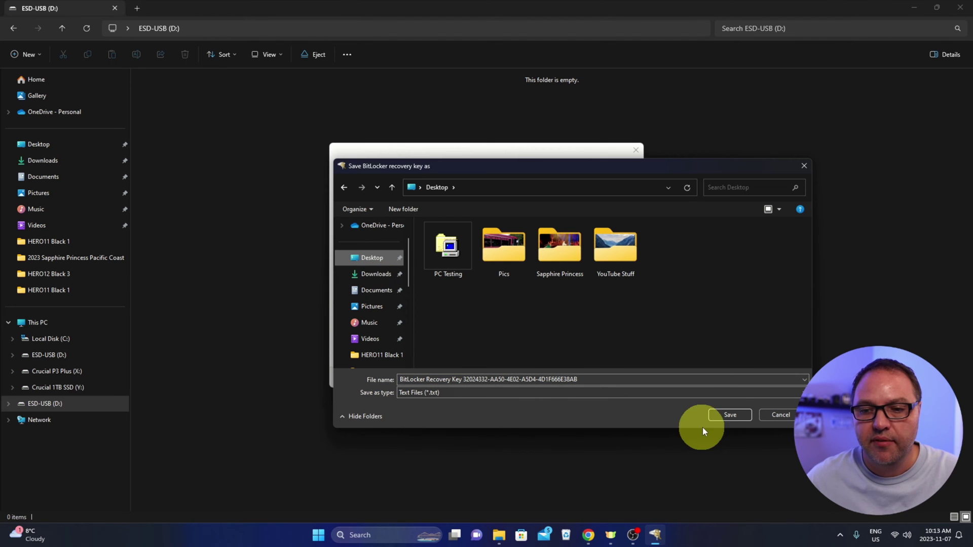
pyautogui.click(731, 415)
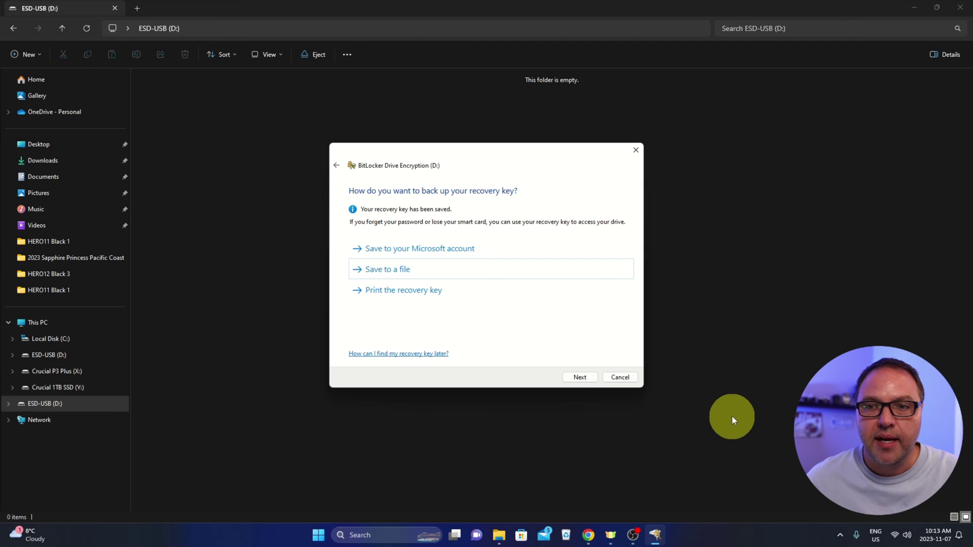
pyautogui.click(919, 7)
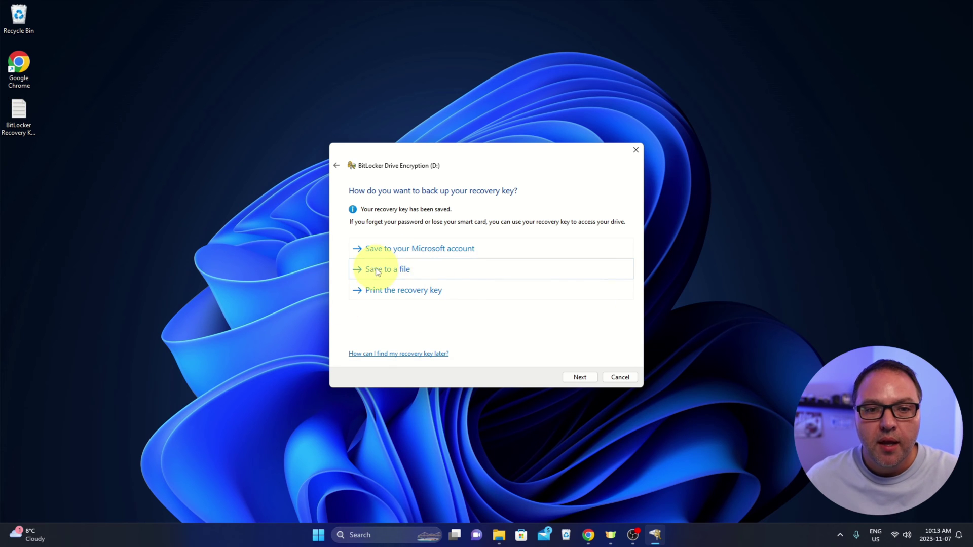
# - Choose Encrypt entire drive and New encryption mode, reaching the ready-to-encrypt screen
pyautogui.click(580, 378)
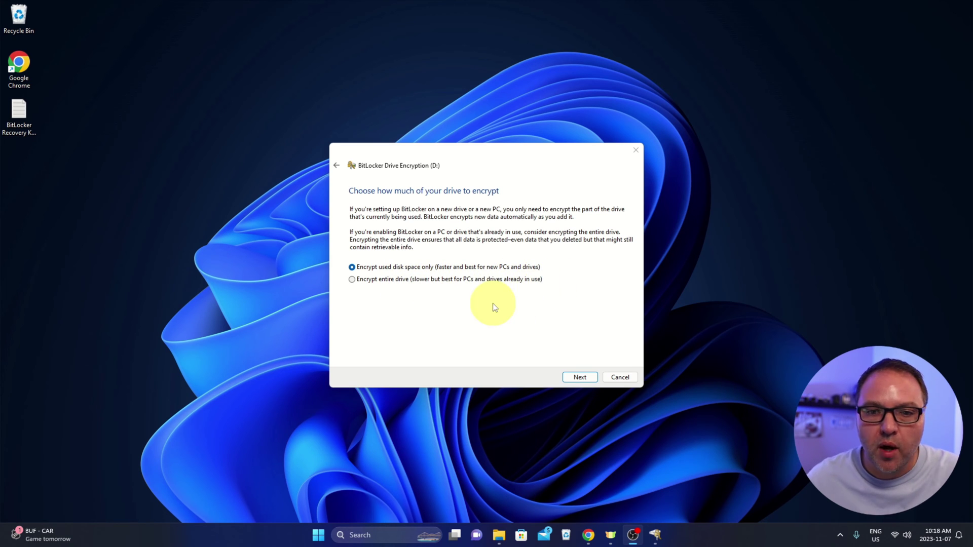
pyautogui.click(353, 280)
pyautogui.click(581, 377)
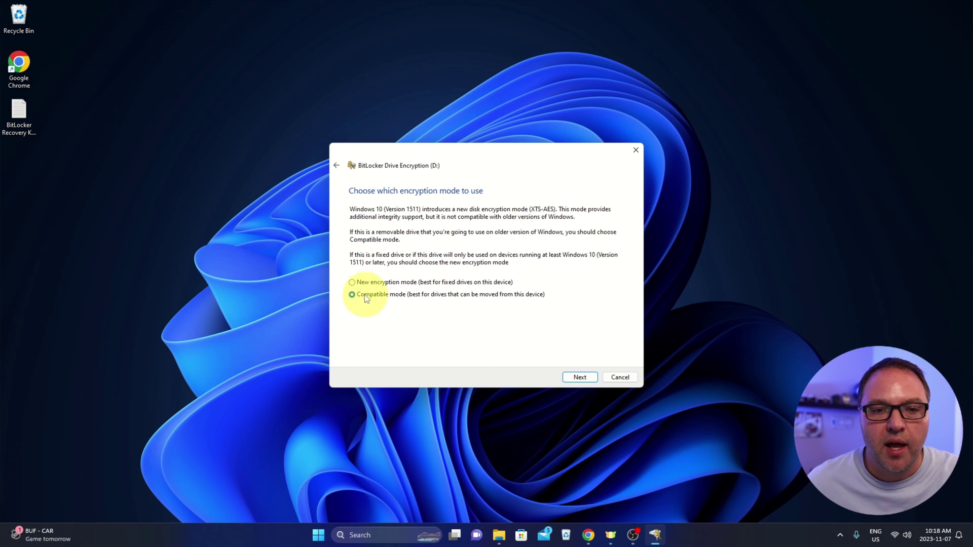
pyautogui.click(353, 284)
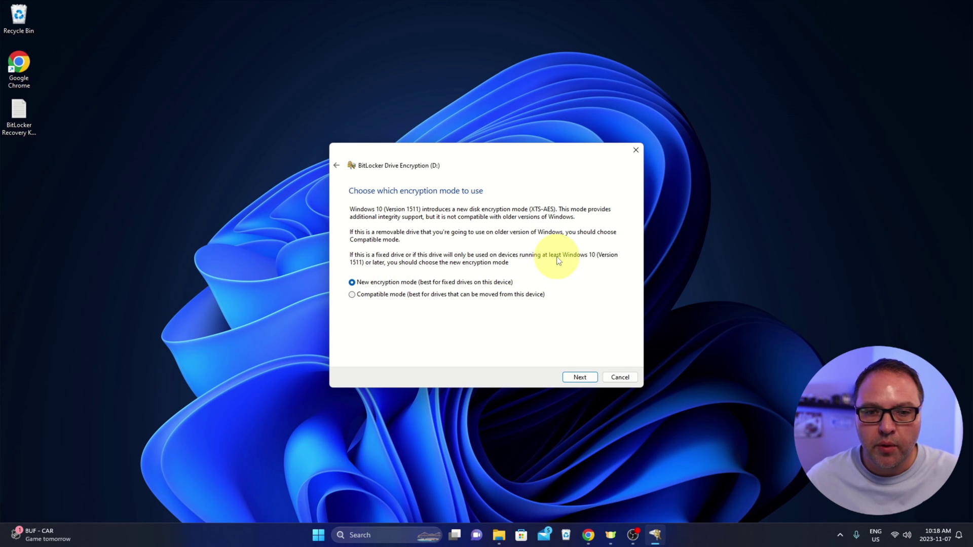
pyautogui.click(585, 378)
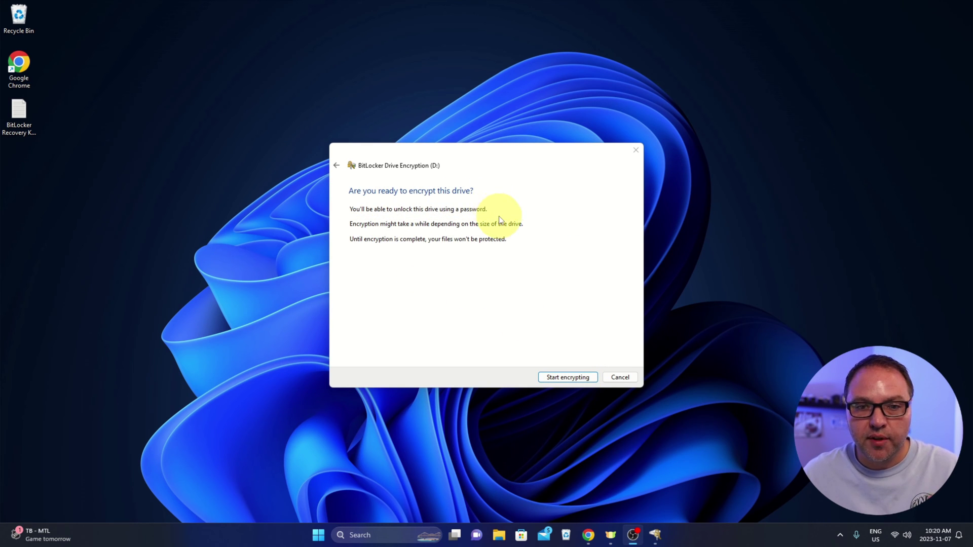
# - Start encrypting drive D:
pyautogui.click(567, 378)
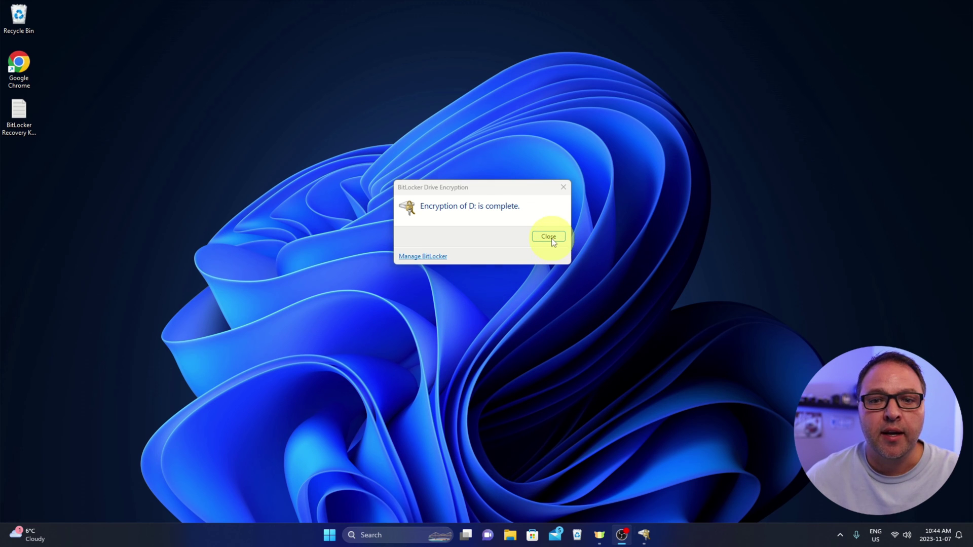
# - Close the BitLocker progress window and safely eject the SanDisk 3.2Gen1 USB drive
pyautogui.click(553, 237)
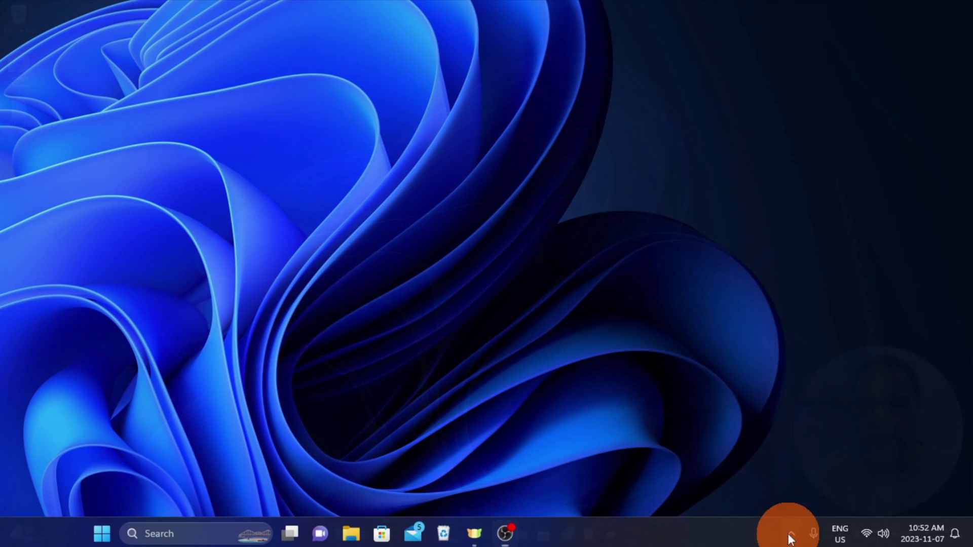
pyautogui.click(840, 535)
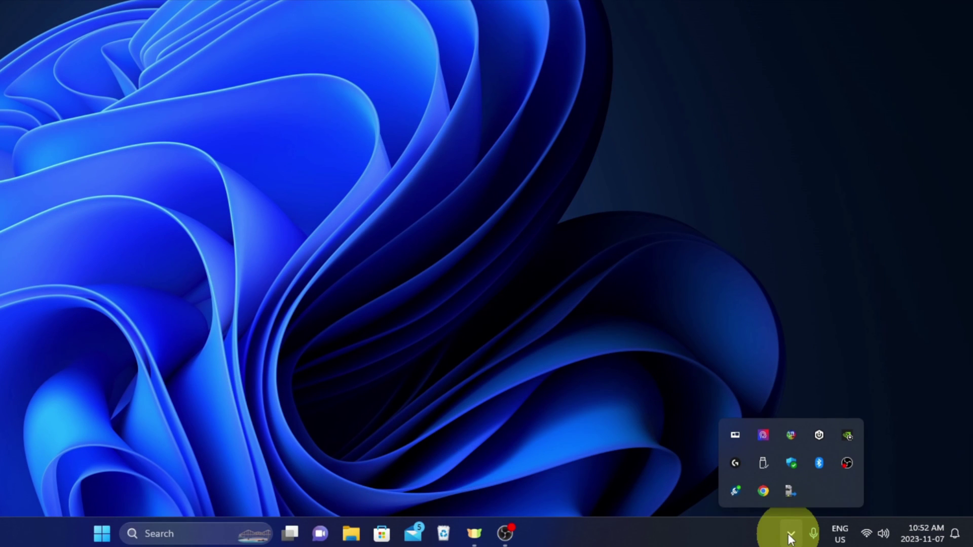
pyautogui.click(766, 464)
pyautogui.click(826, 492)
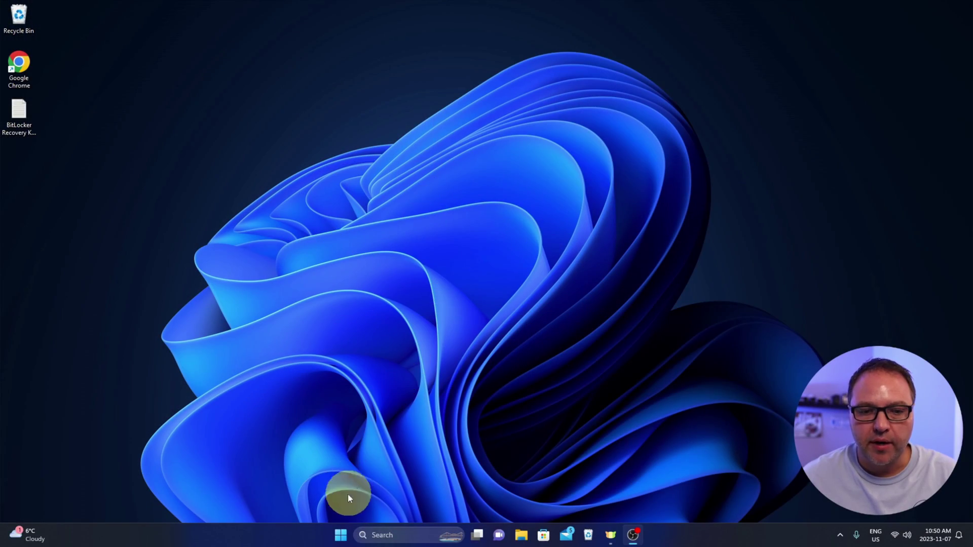
# - Open File Explorer and unlock USB Drive (D:) with its BitLocker password to view its empty contents
pyautogui.rightClick(343, 539)
pyautogui.click(333, 443)
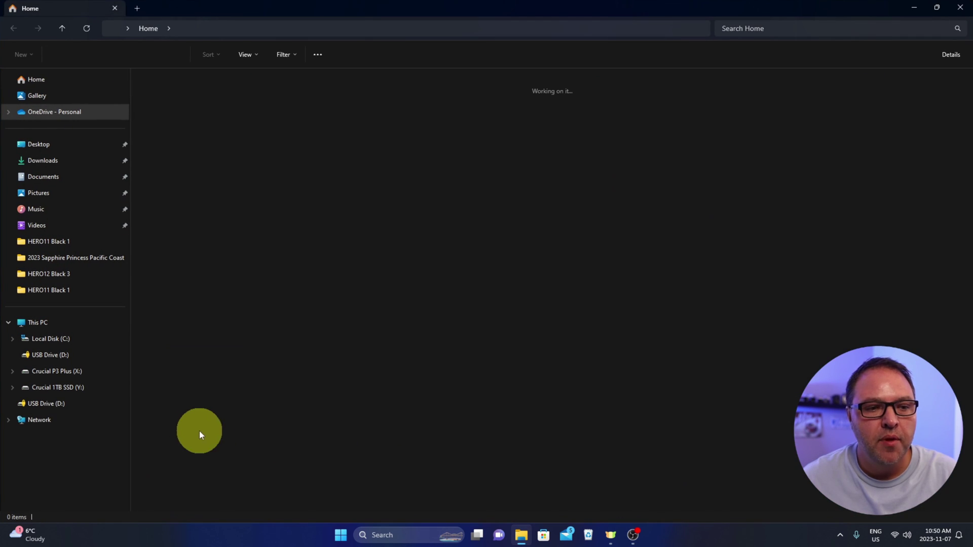
pyautogui.click(43, 405)
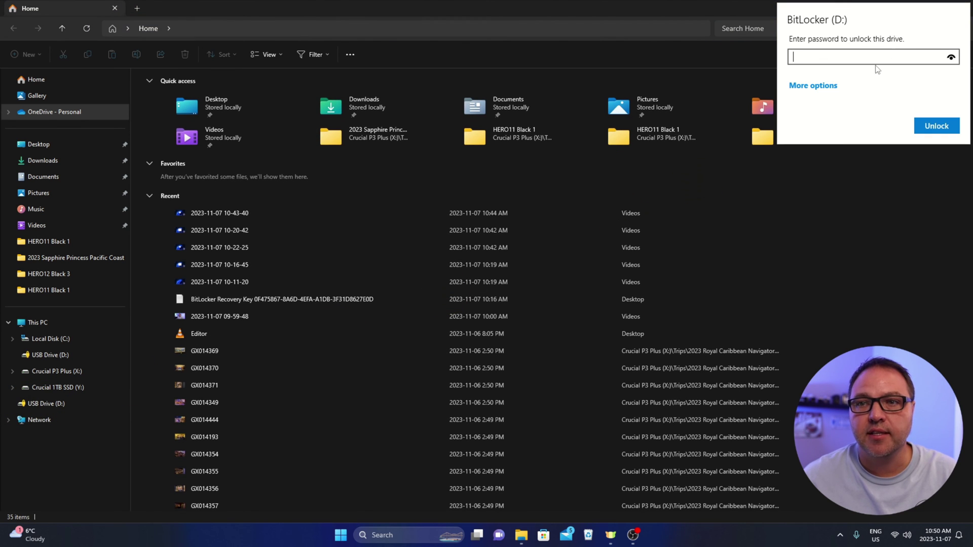
pyautogui.press('Return')
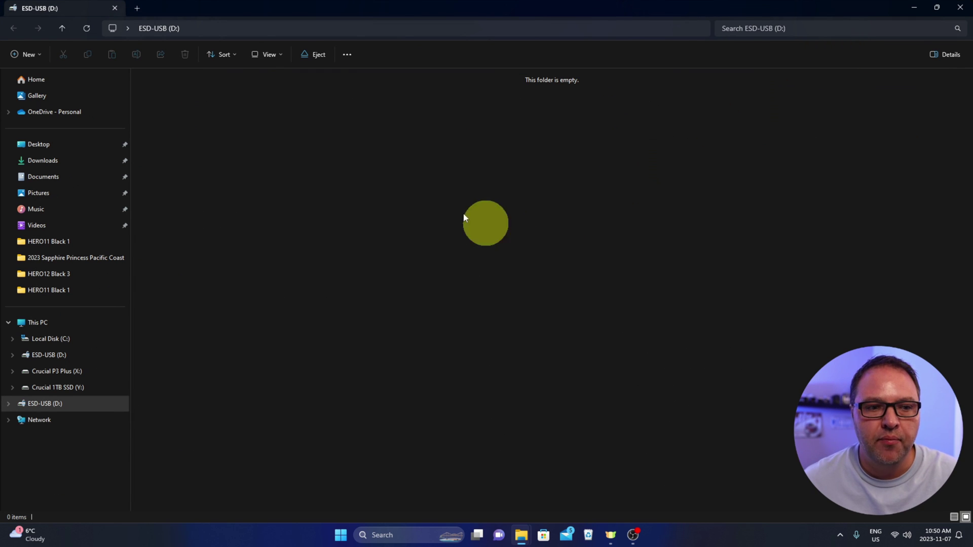